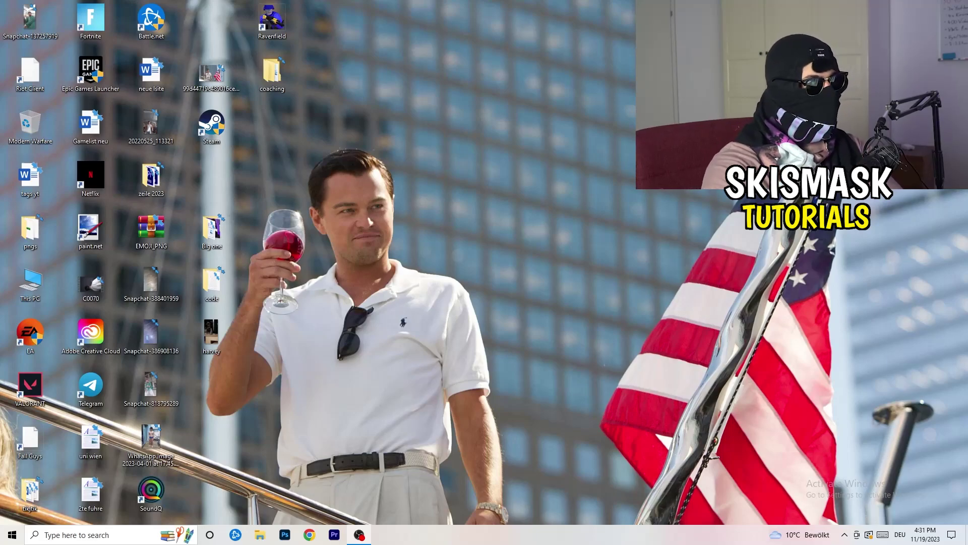
- Launch NVIDIA Control Panel from the desktop's right-click menu
right_click(520, 180)
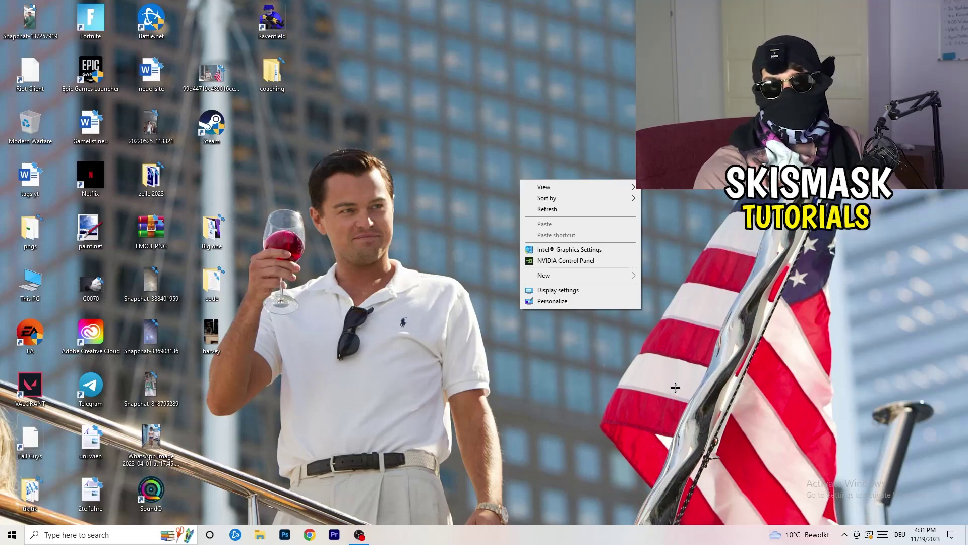
click(676, 353)
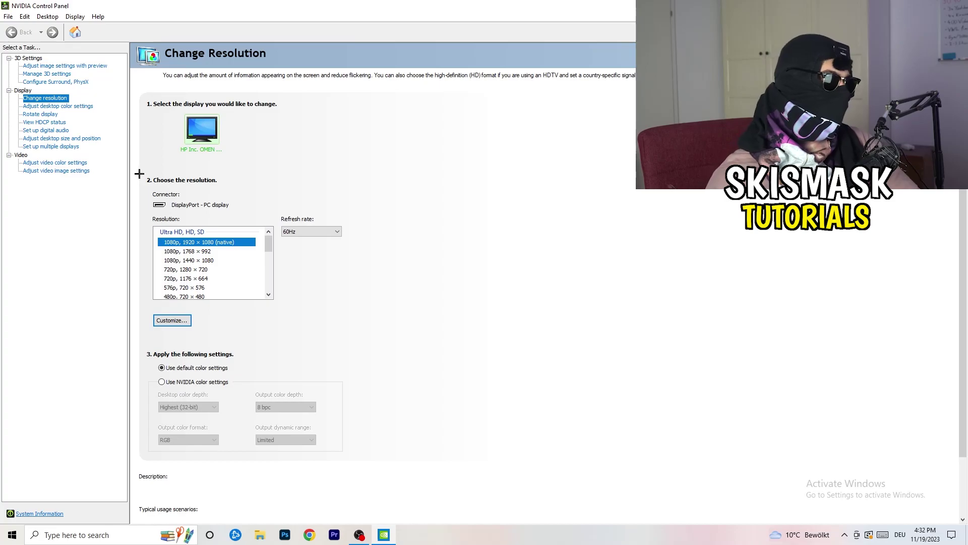
click(182, 320)
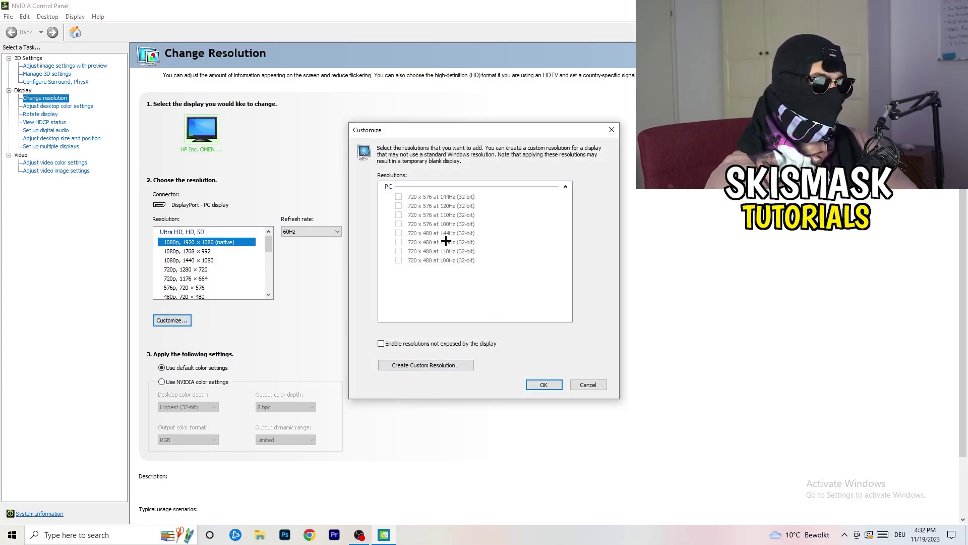
click(446, 366)
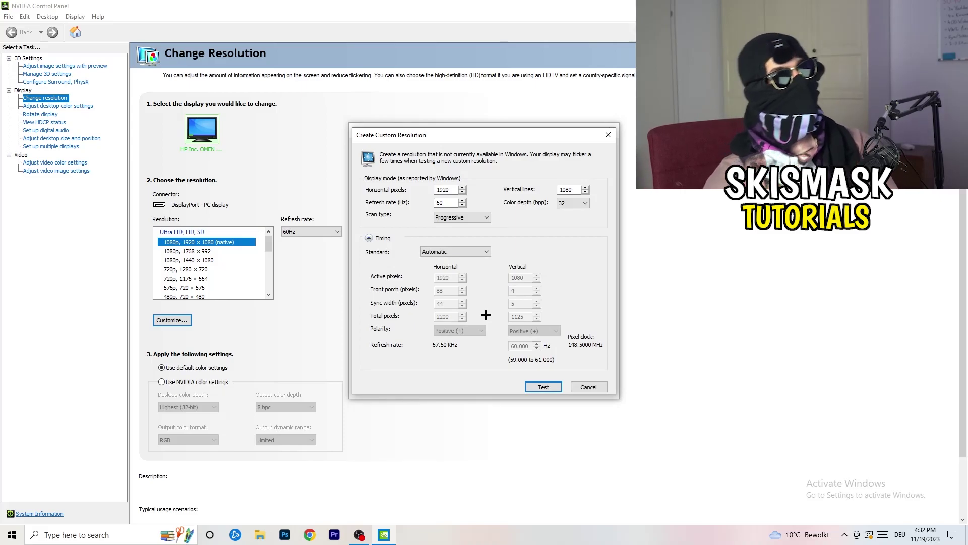
double_click(445, 190)
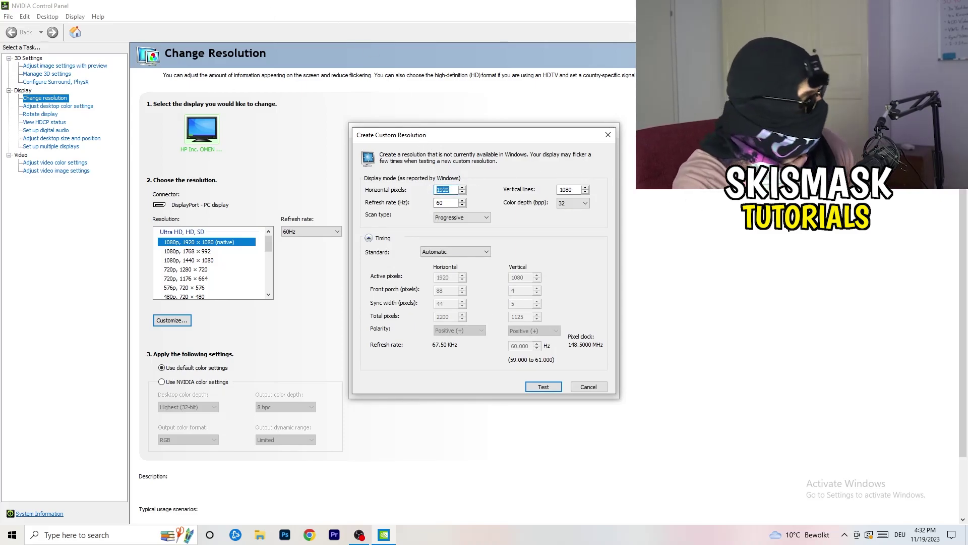
text(1140)
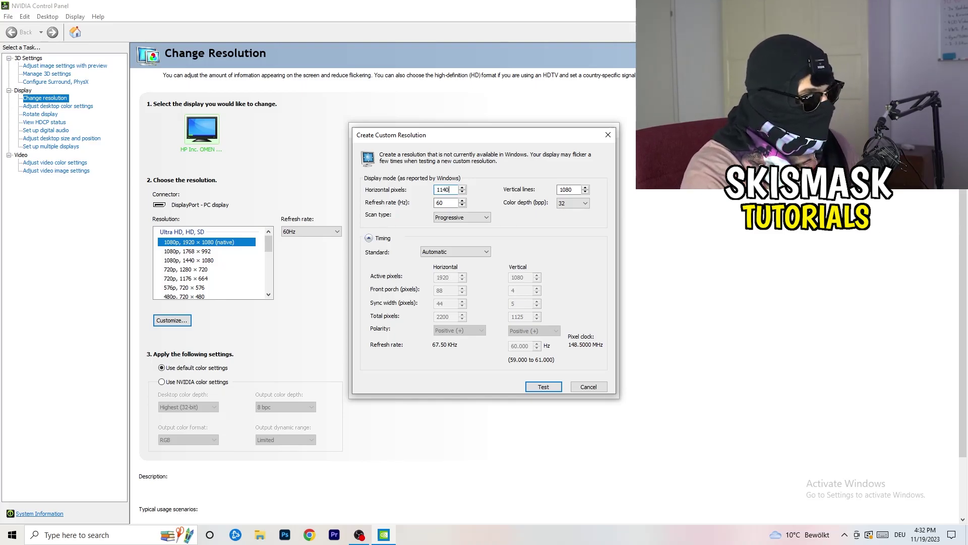
key(BackSpace)
key(BackSpace)
key(BackSpace)
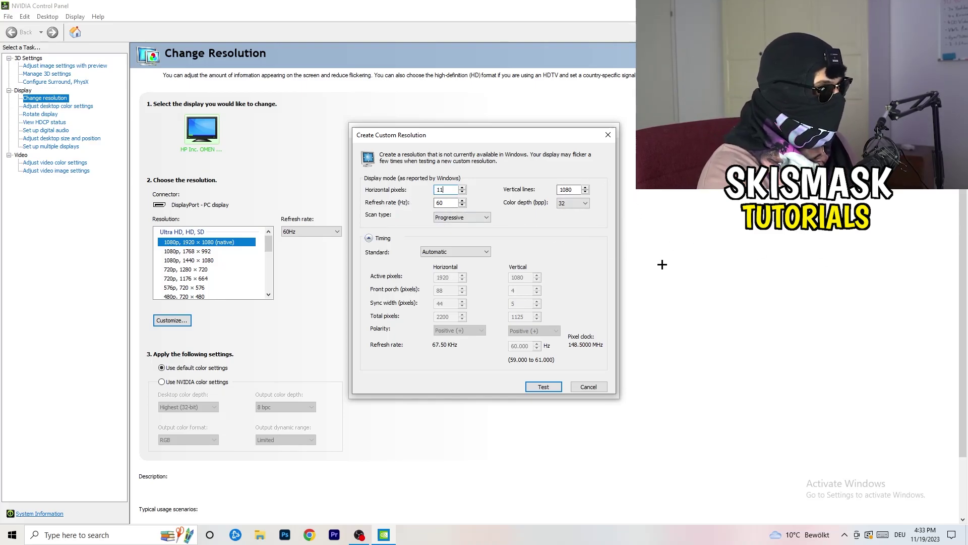
text(3)
key(BackSpace)
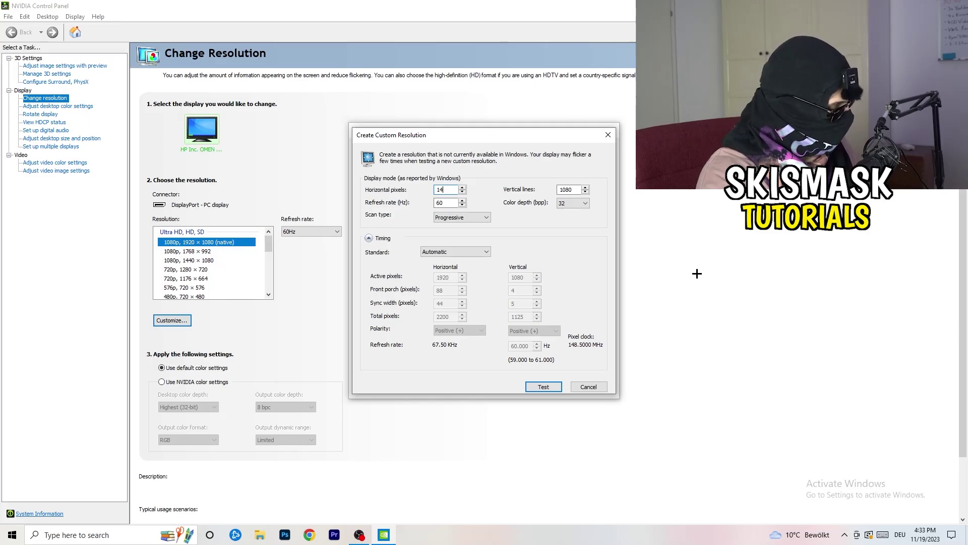
text(440)
key(Tab)
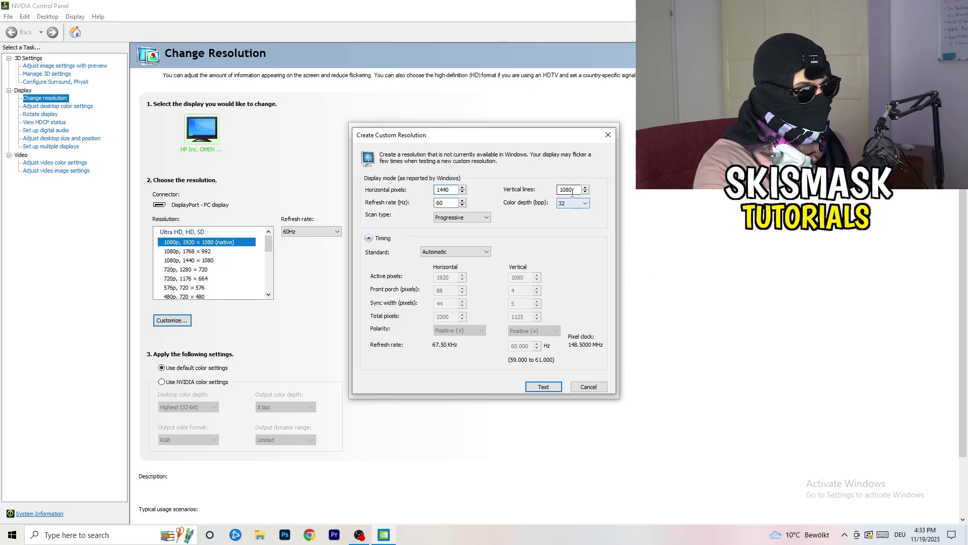
text(10)
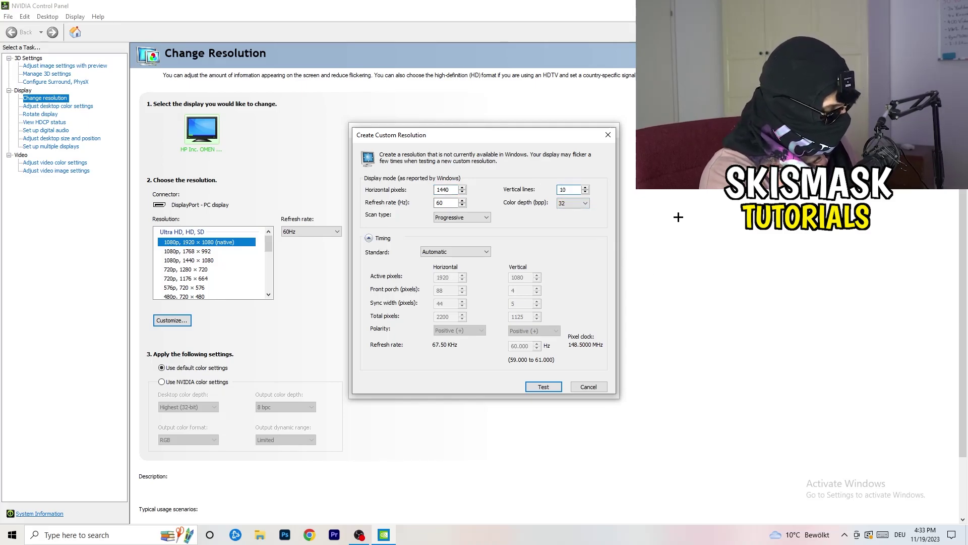
text(40)
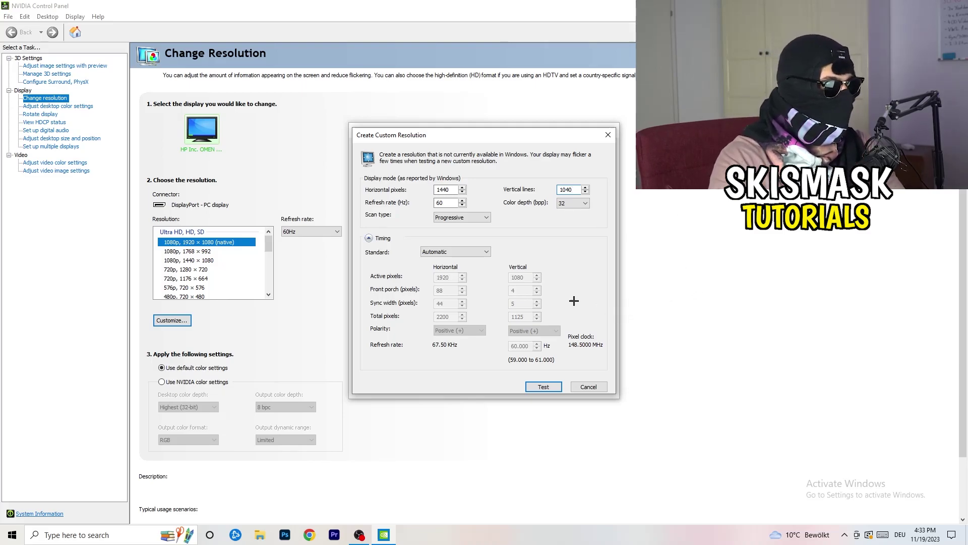
click(459, 217)
click(532, 247)
click(468, 252)
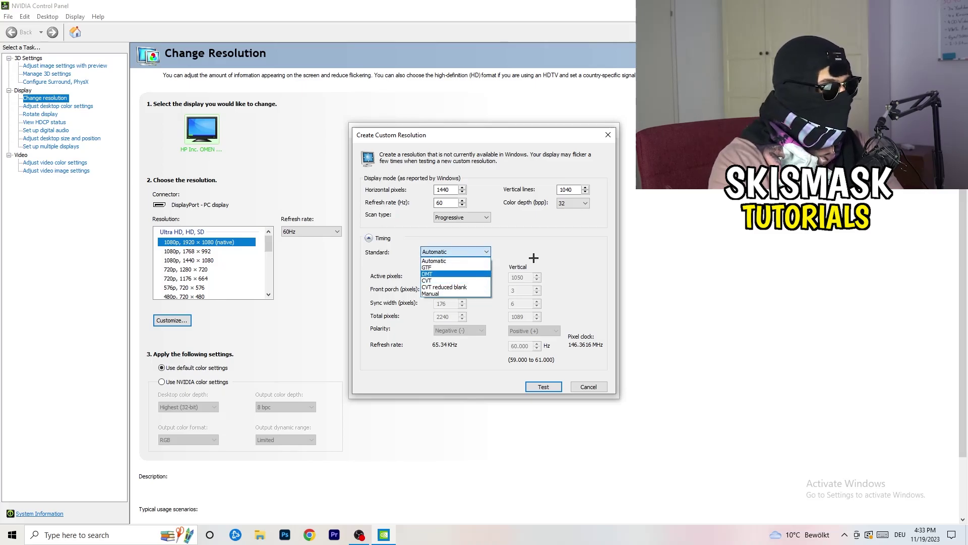
click(531, 258)
click(449, 252)
click(564, 251)
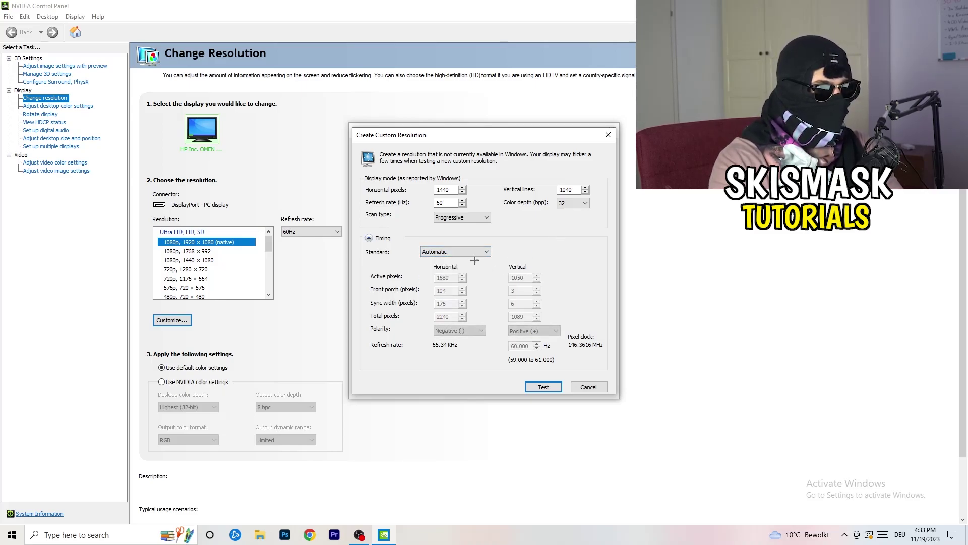
click(452, 251)
click(454, 300)
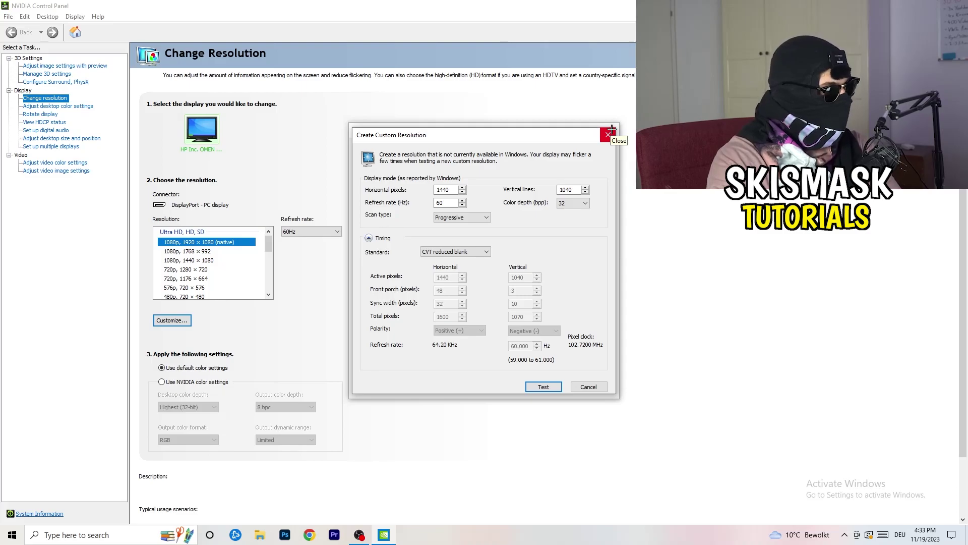
- Discard the custom resolution, close NVIDIA Control Panel, and launch Windows Settings from Start
click(609, 133)
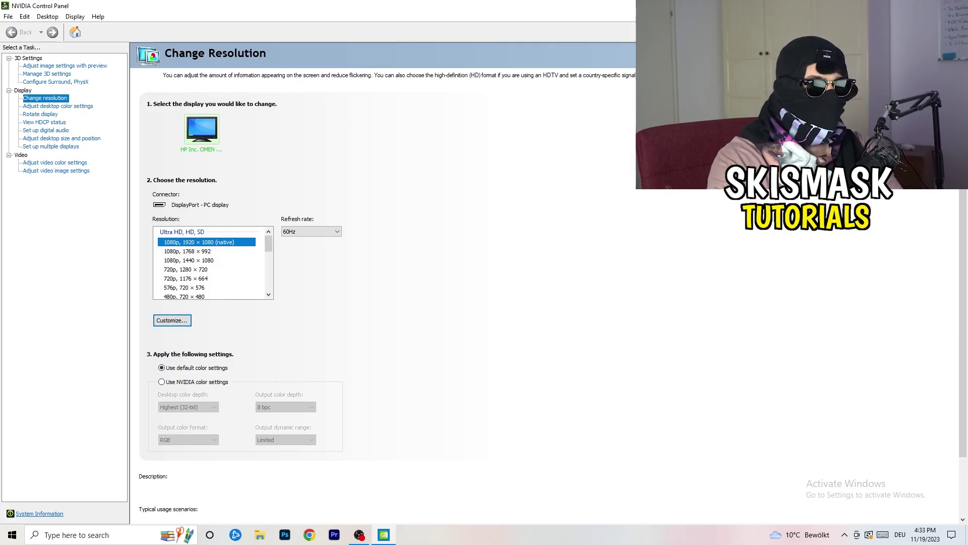
key(alt+F4)
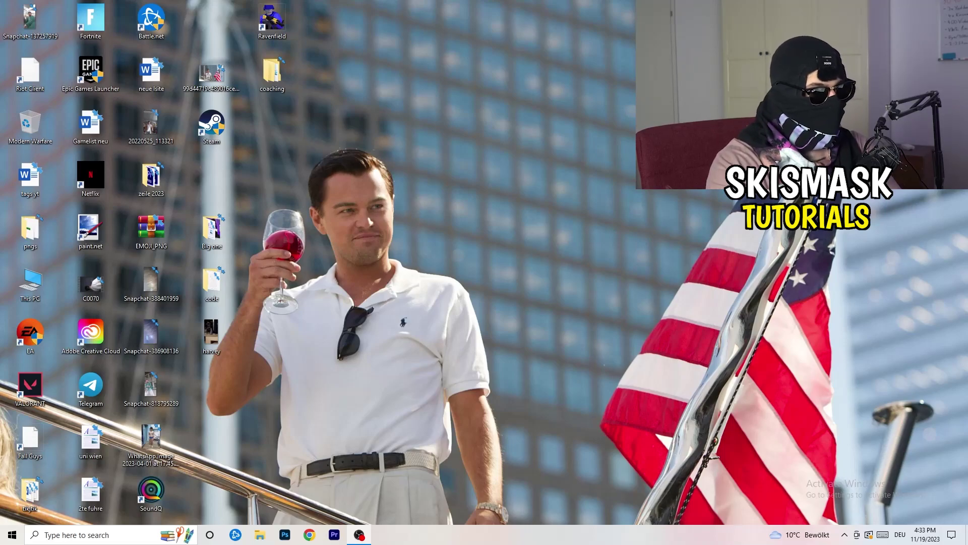
click(13, 534)
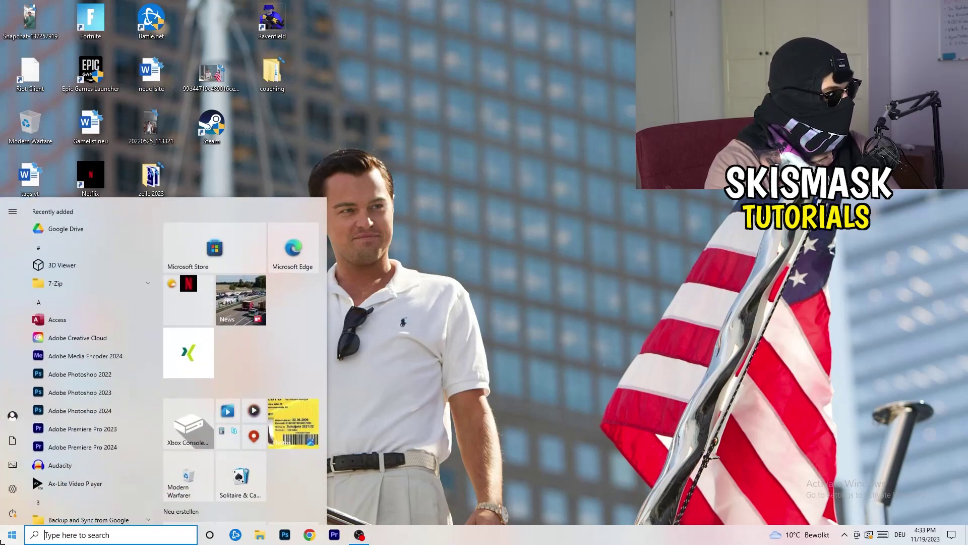
click(71, 493)
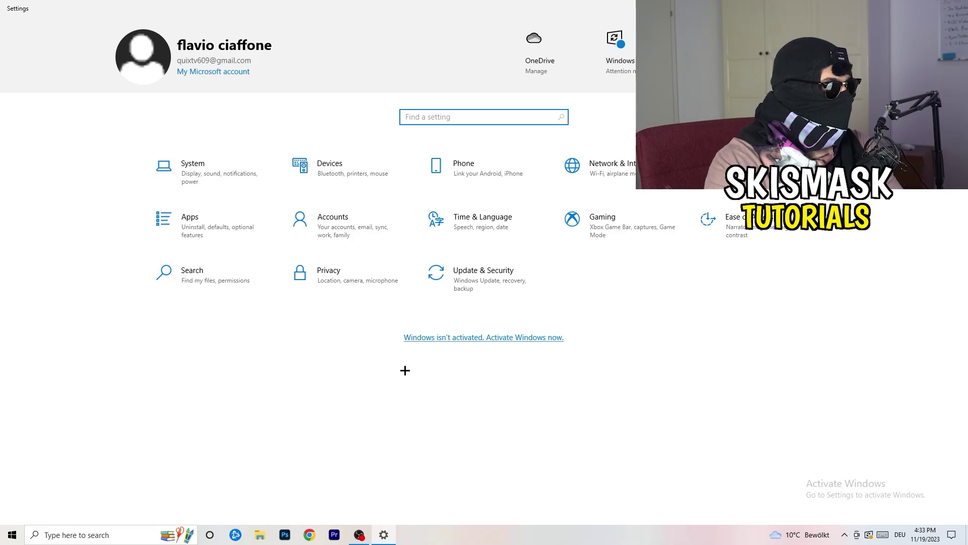
click(212, 184)
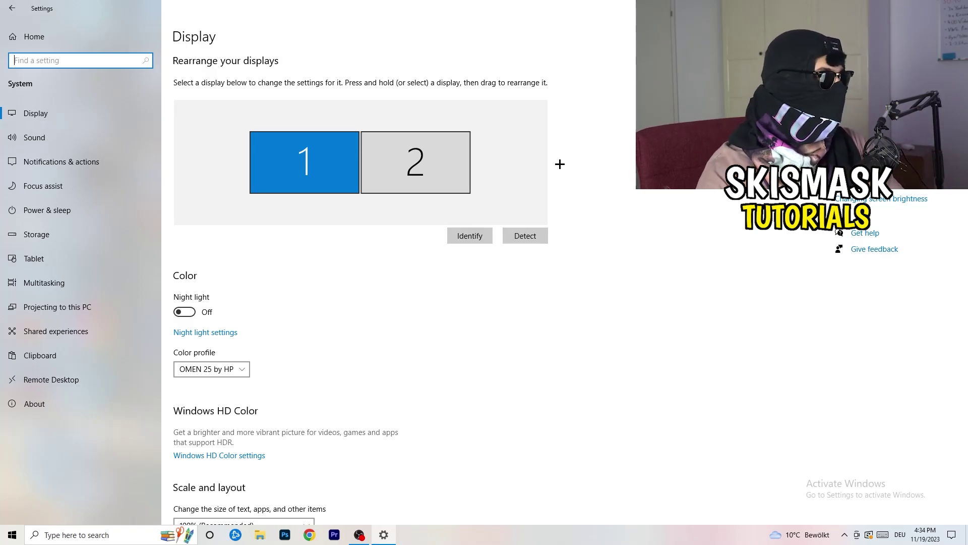
scroll(321, 248, down, 3)
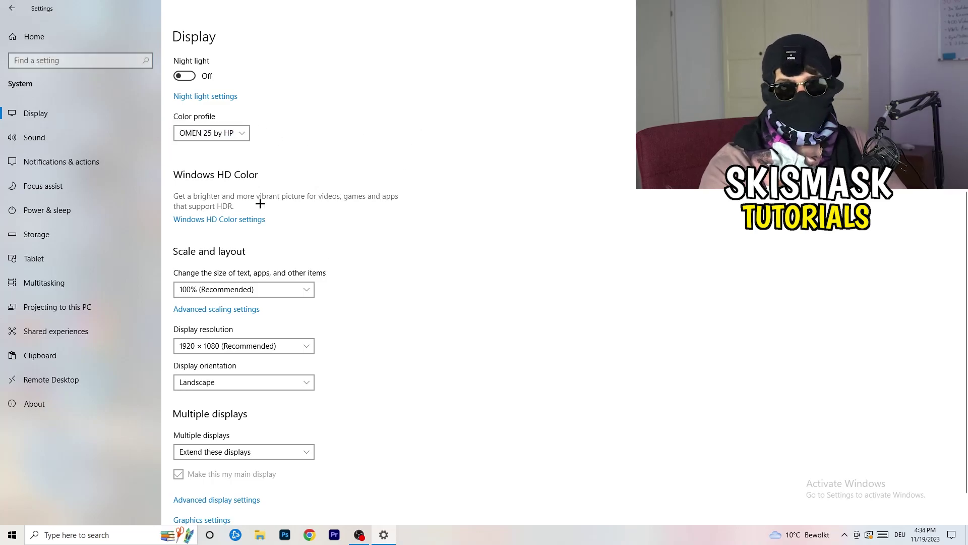
scroll(227, 216, down, 1)
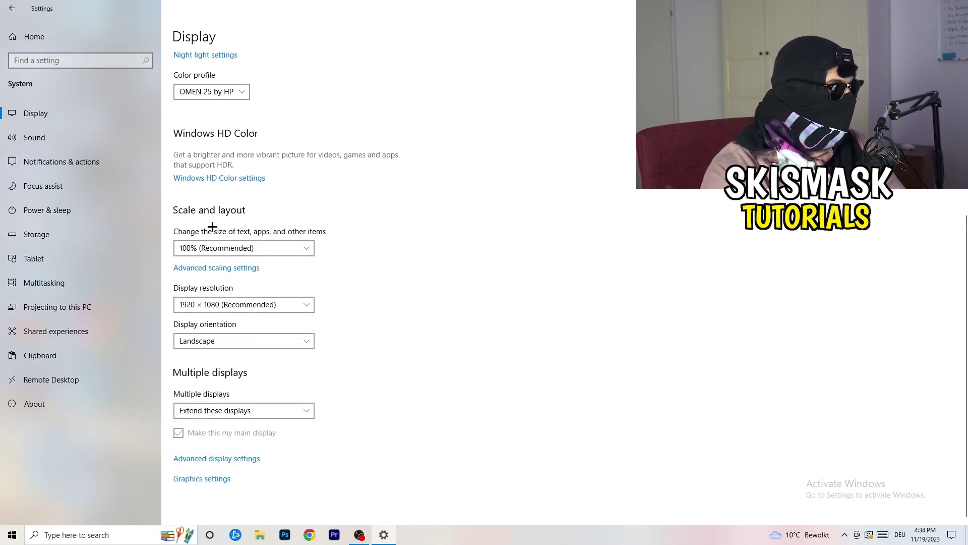
click(298, 247)
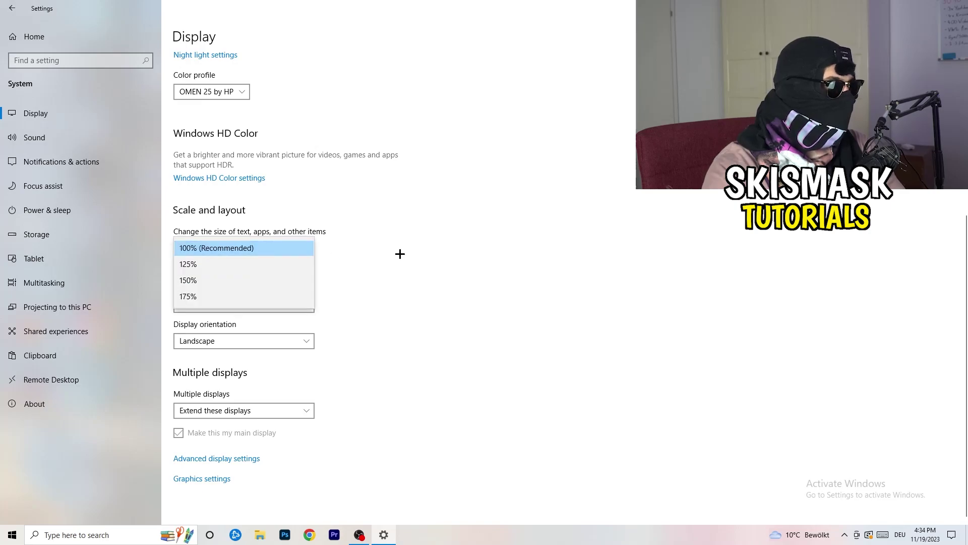
click(474, 237)
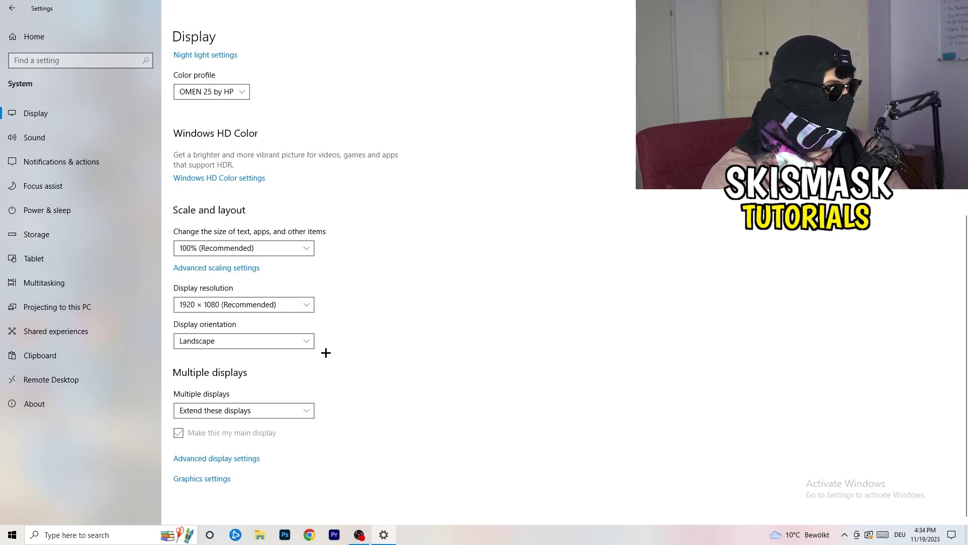
- Return to the Settings home page and open Gaming to show Xbox Game Bar switched off
key(alt+Left)
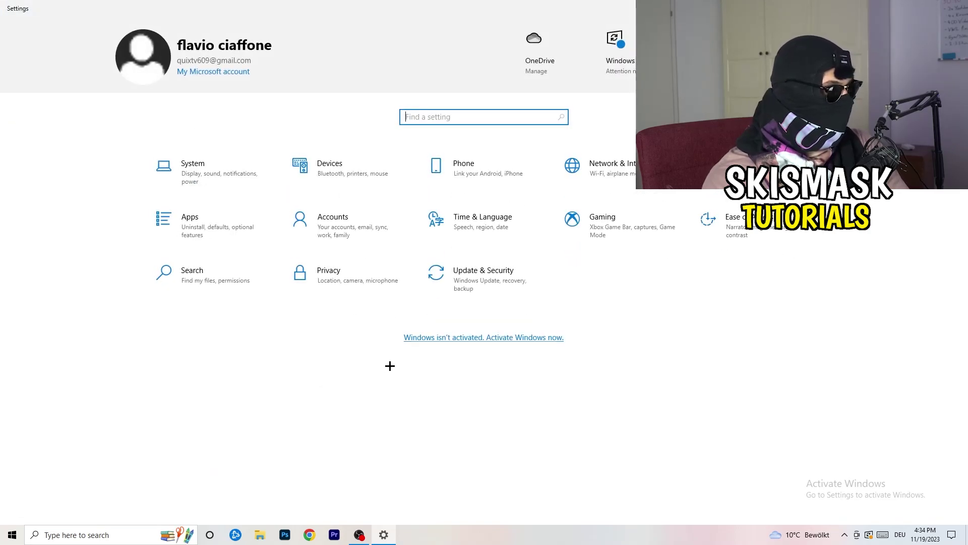
click(644, 240)
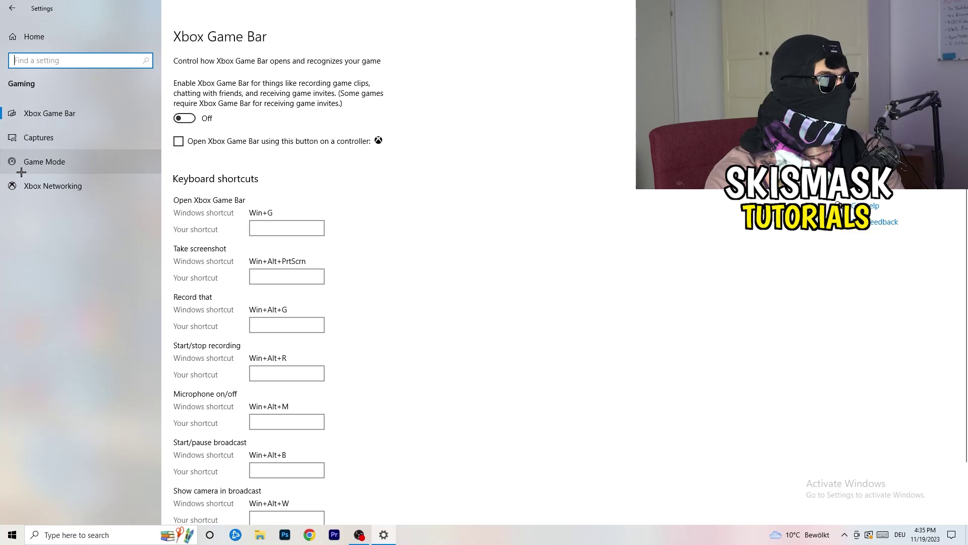
- Check that Game Mode is On, then close Windows Settings with Alt+F4
click(53, 160)
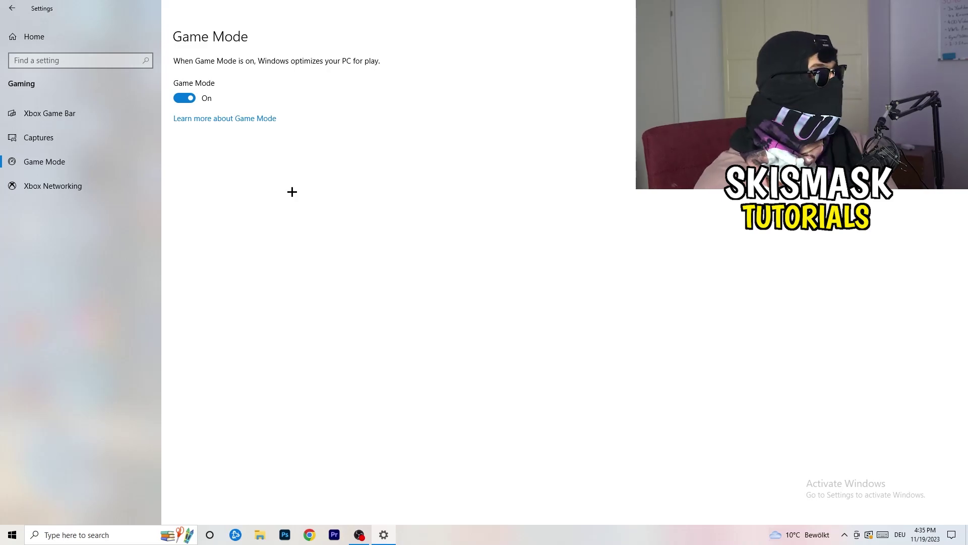
key(alt+F4)
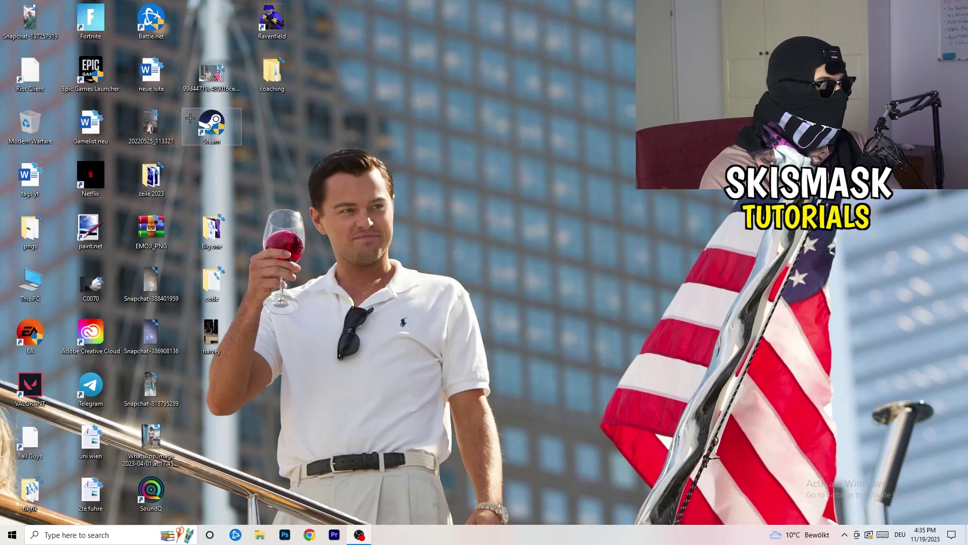
- Set Steam shortcut compatibility to Windows 8, run as administrator, and confirm with OK
drag(211, 125, 514, 178)
right_click(517, 177)
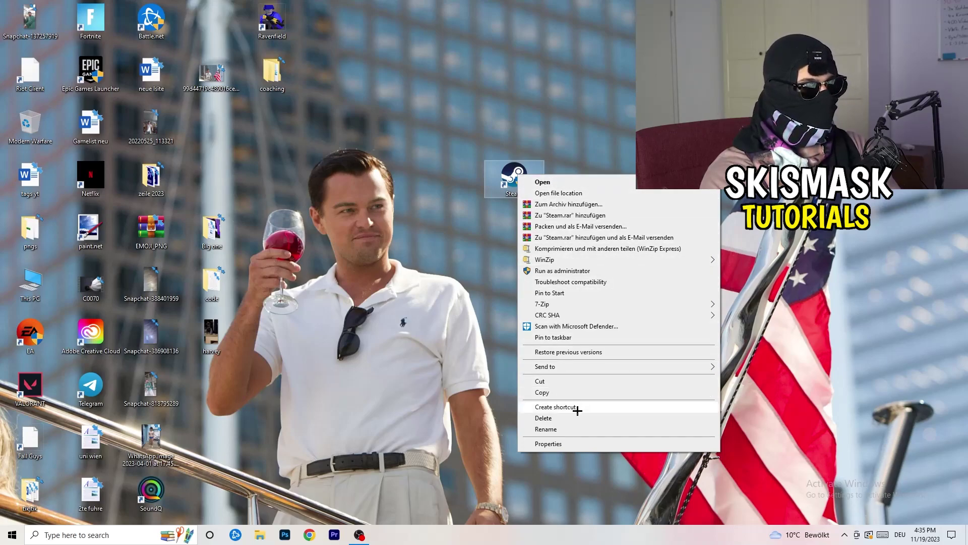
click(583, 444)
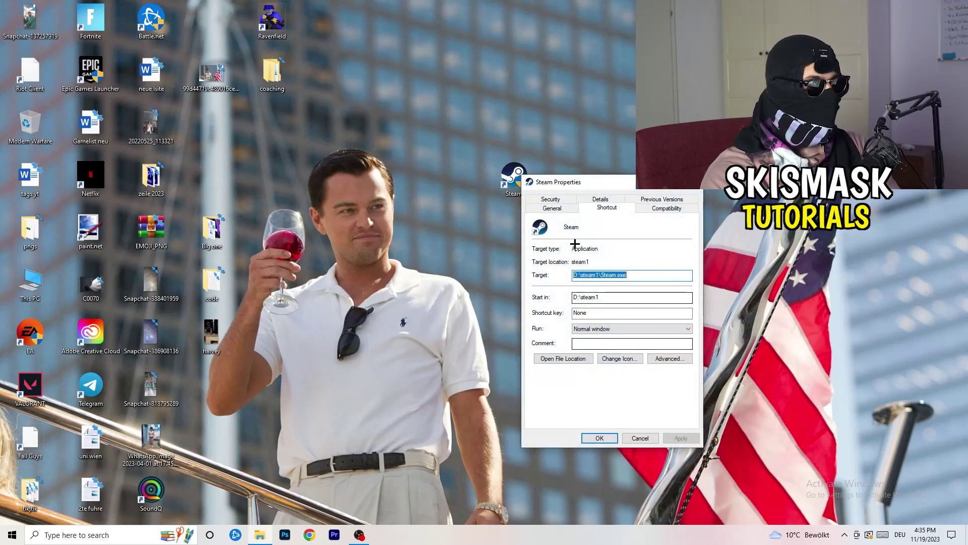
drag(570, 187, 399, 94)
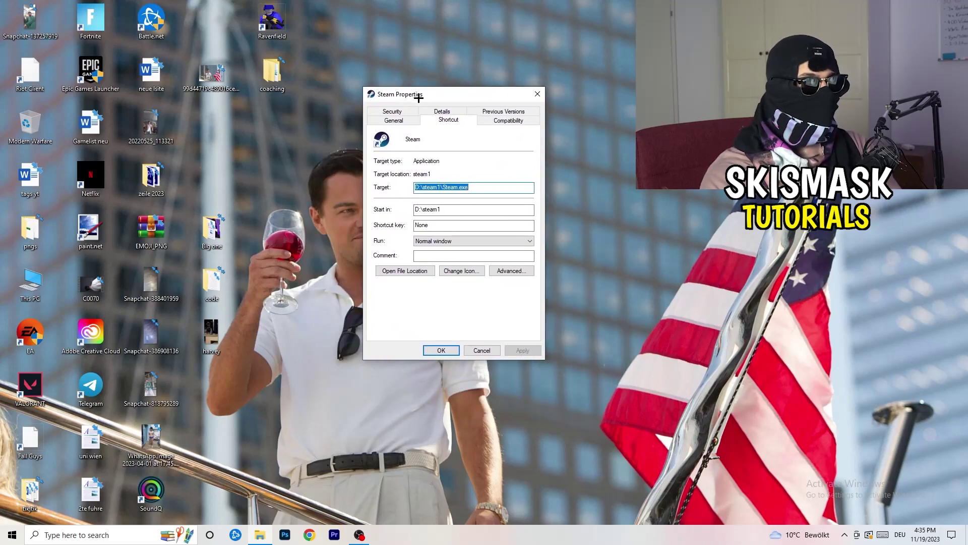
click(511, 121)
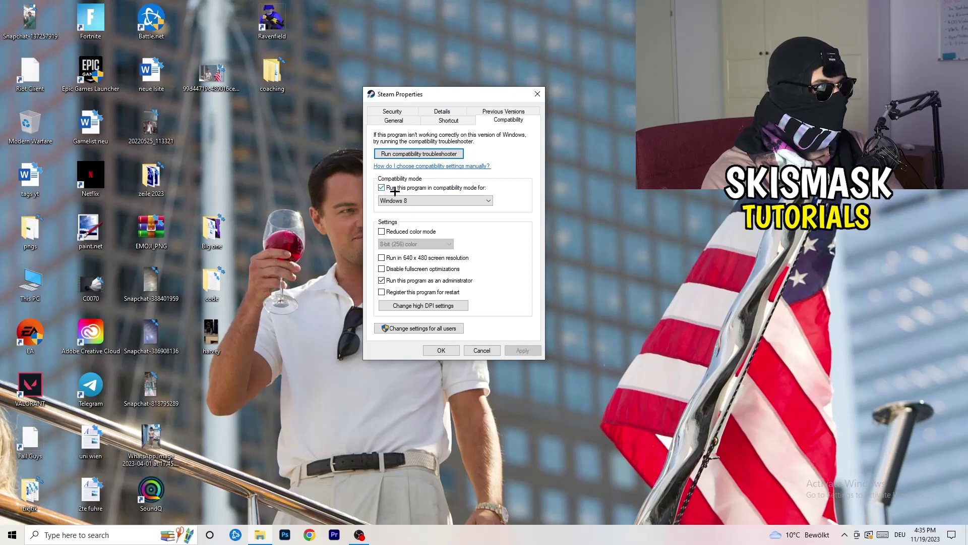
click(458, 199)
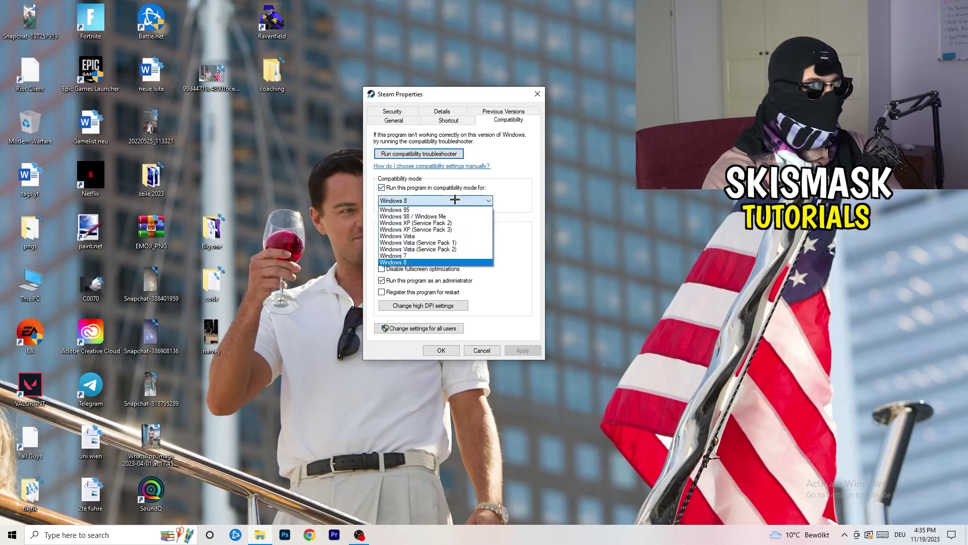
click(537, 193)
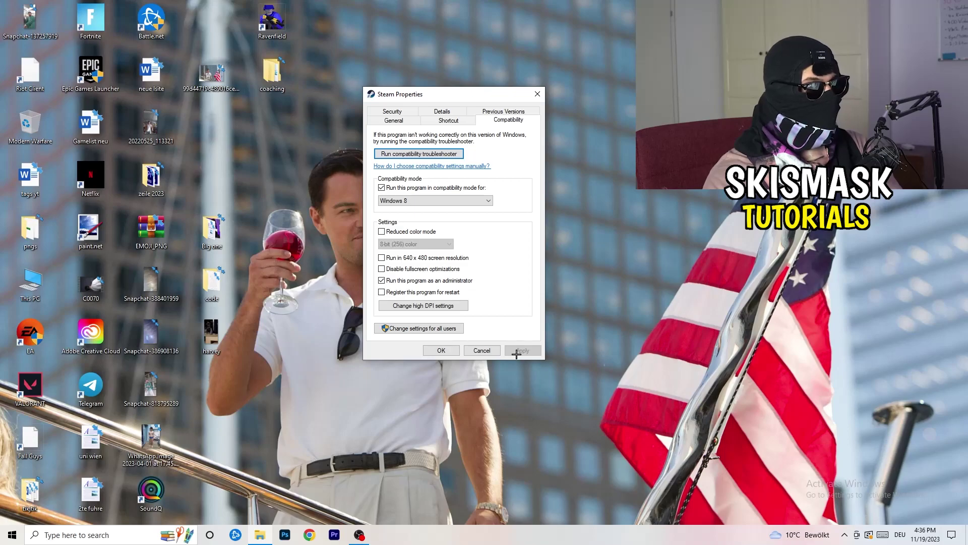
click(443, 350)
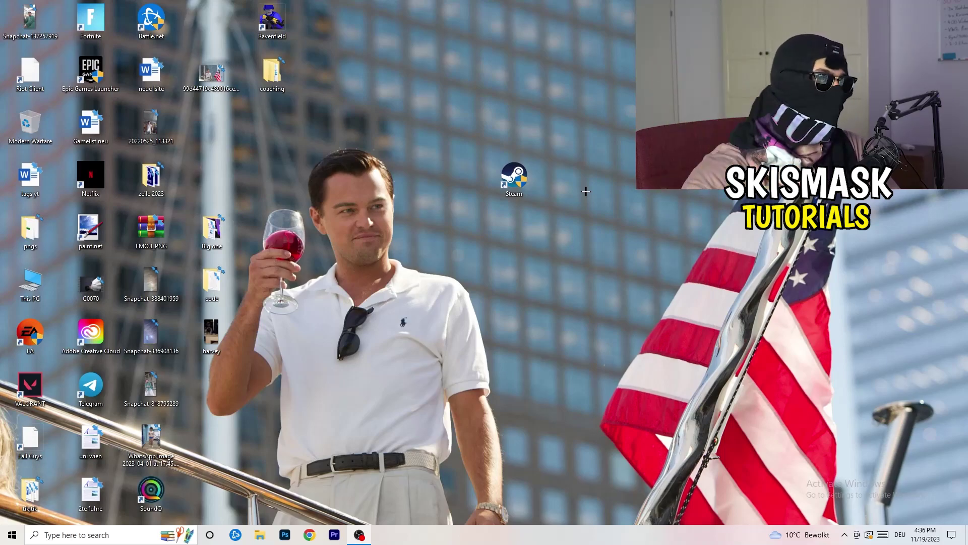
- Shift the Steam shortcut further left across the desktop
drag(513, 178, 453, 178)
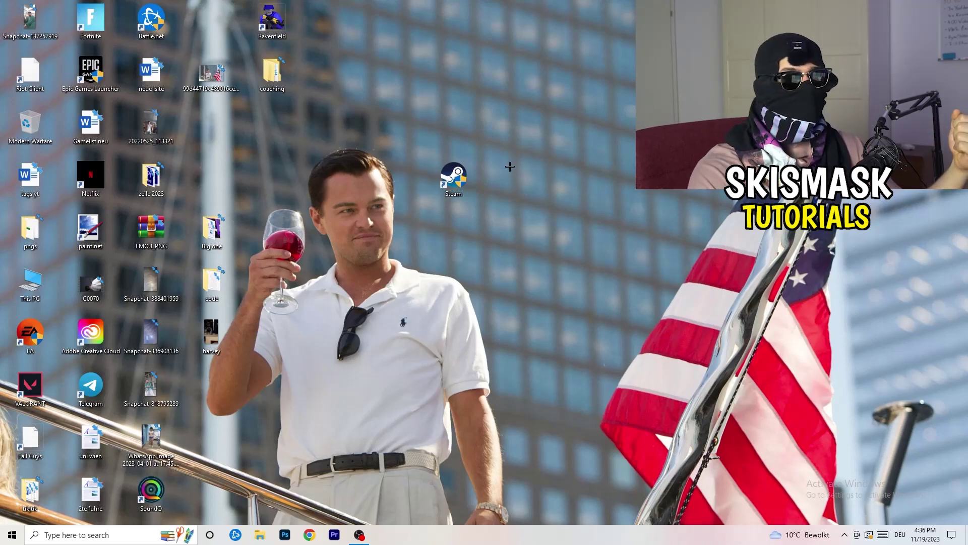
click(467, 180)
drag(463, 176, 333, 177)
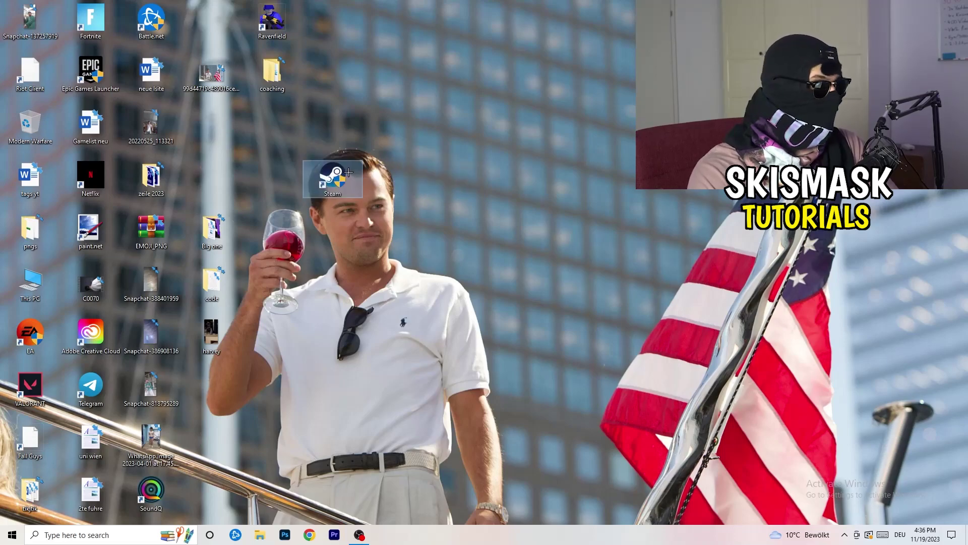
- Recheck the Steam shortcut's compatibility settings, close its properties, and deselect it
right_click(333, 177)
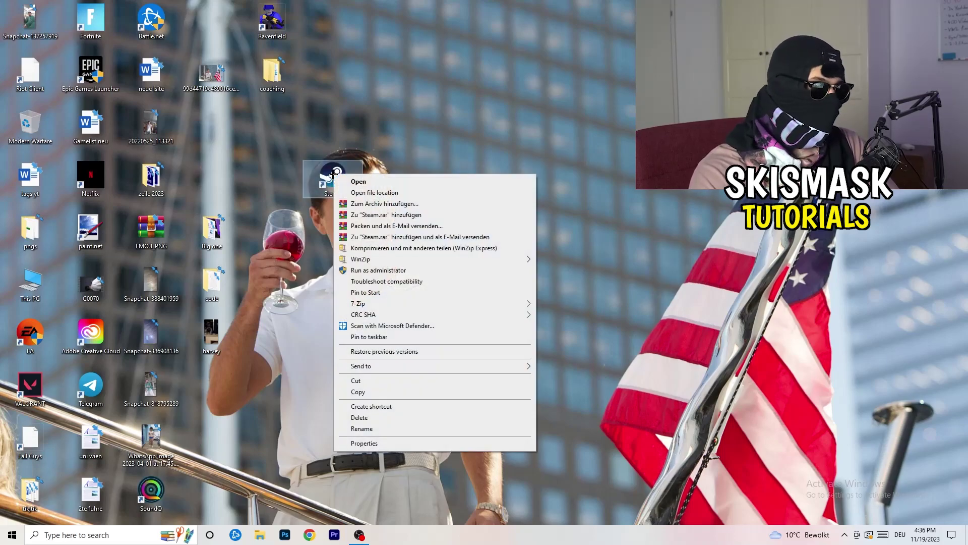
click(382, 442)
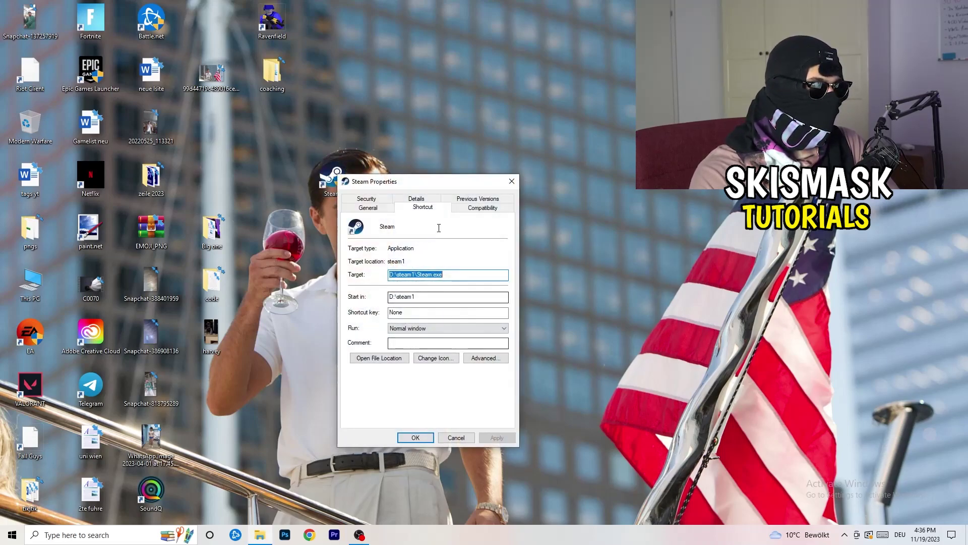
click(483, 207)
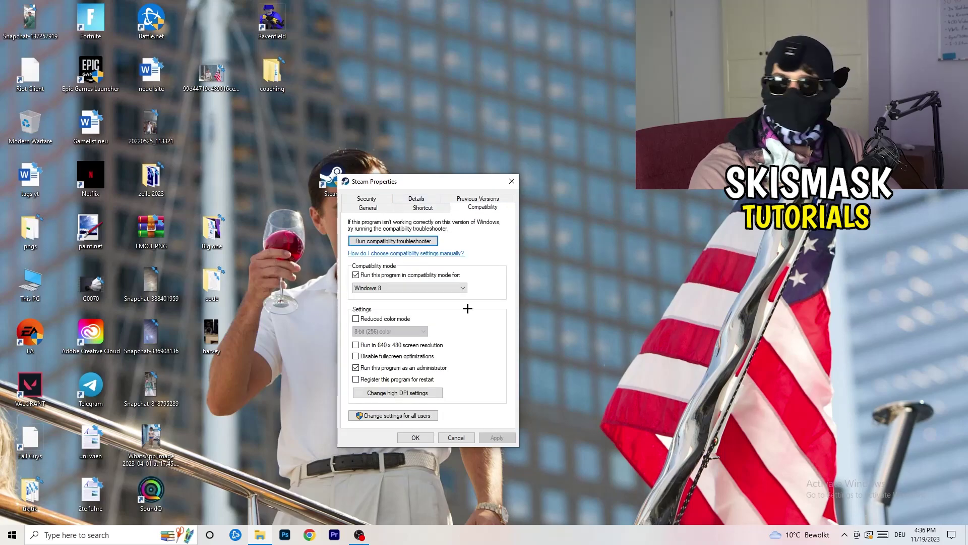
click(512, 180)
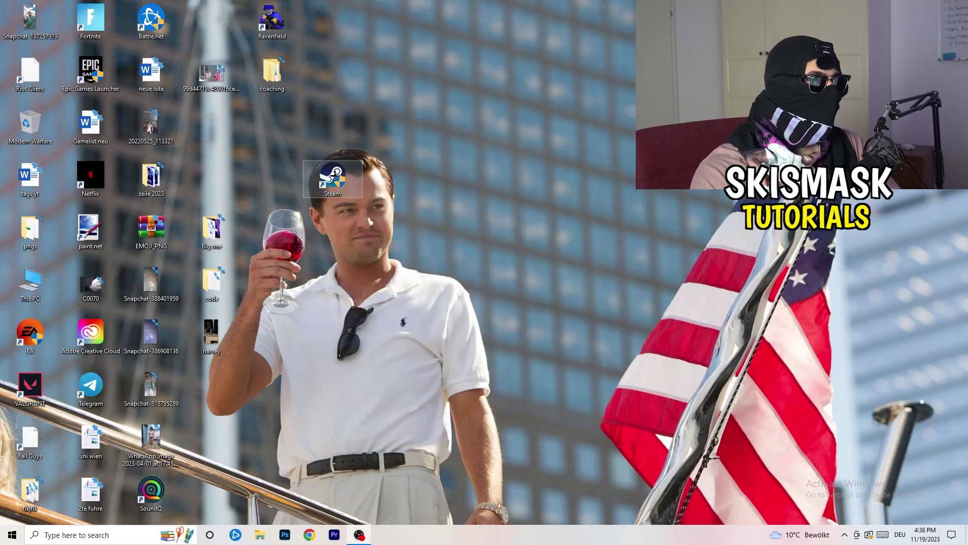
click(519, 89)
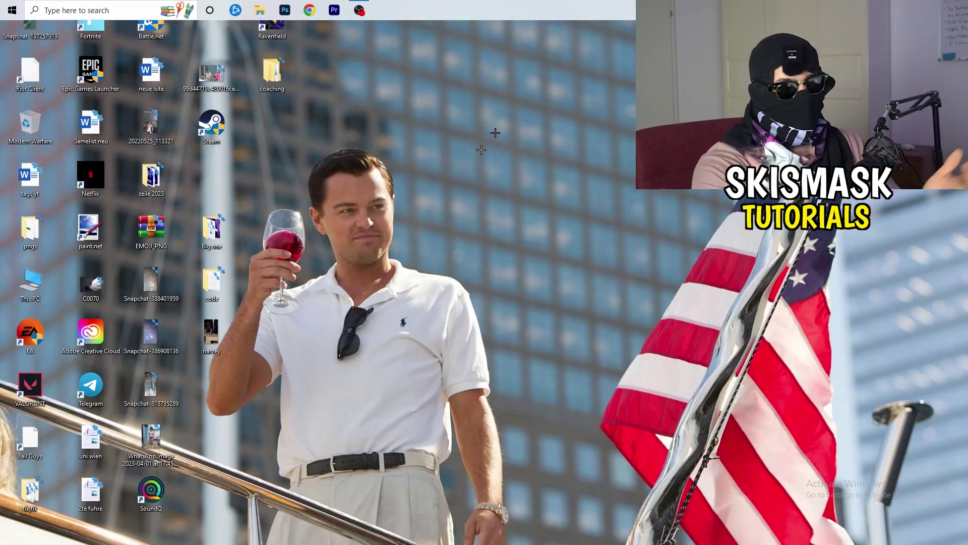
- Return the taskbar to the bottom edge and open Task Manager maximized
drag(478, 11, 475, 537)
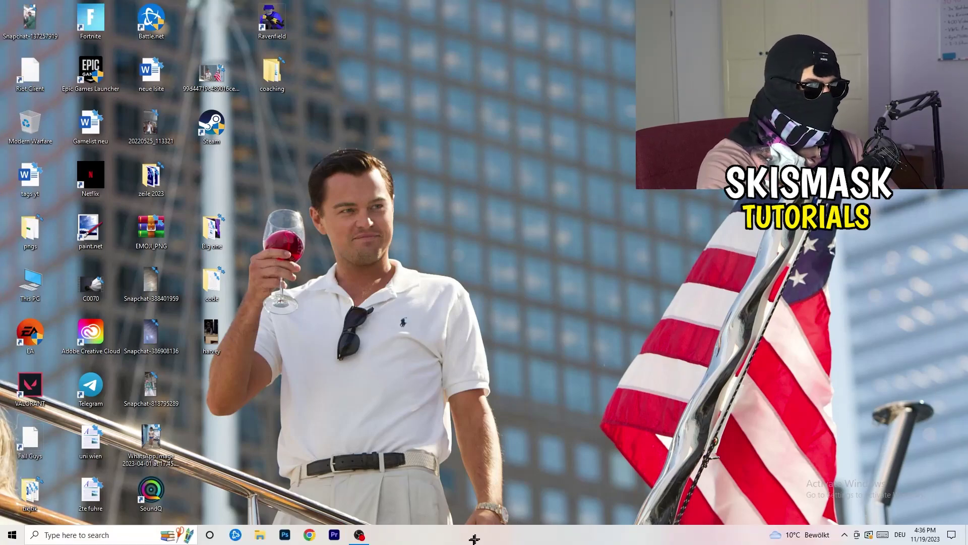
right_click(528, 540)
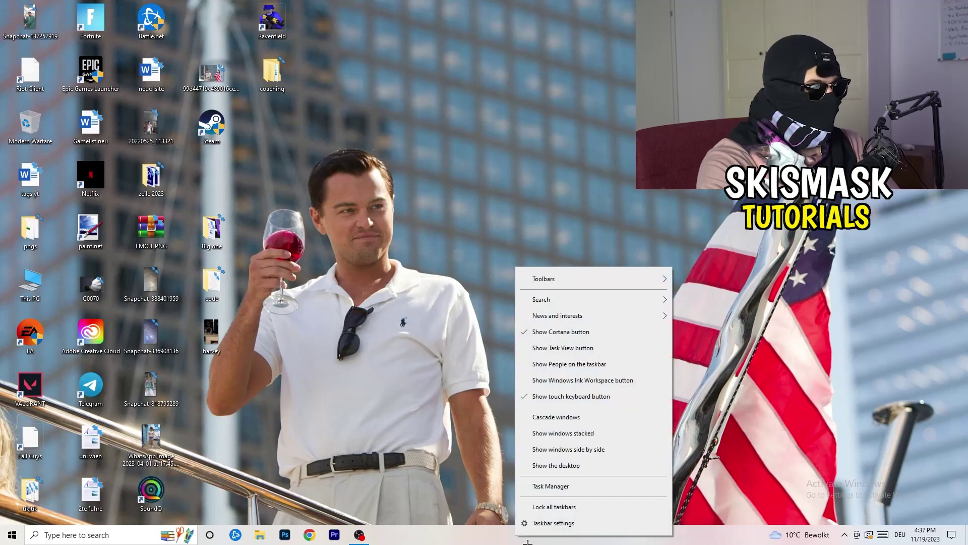
click(558, 485)
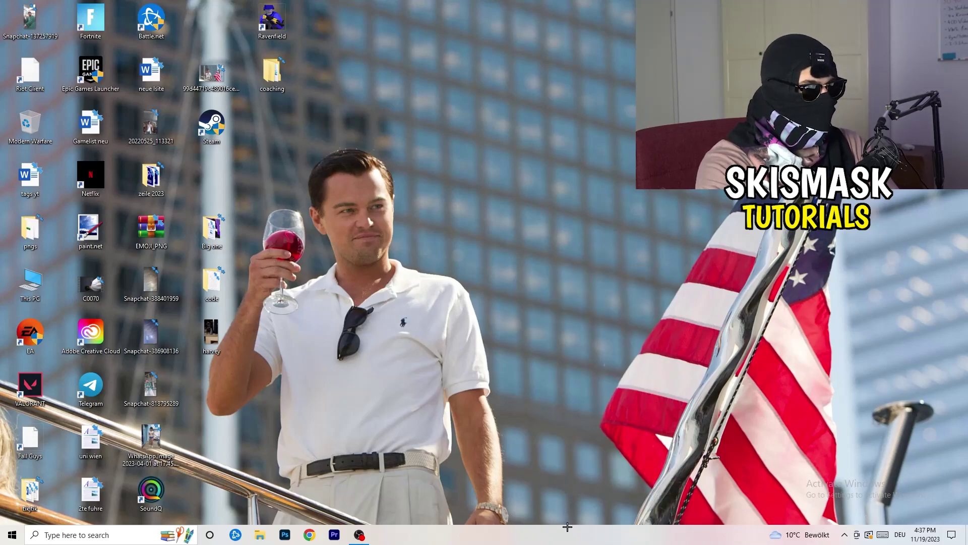
click(559, 23)
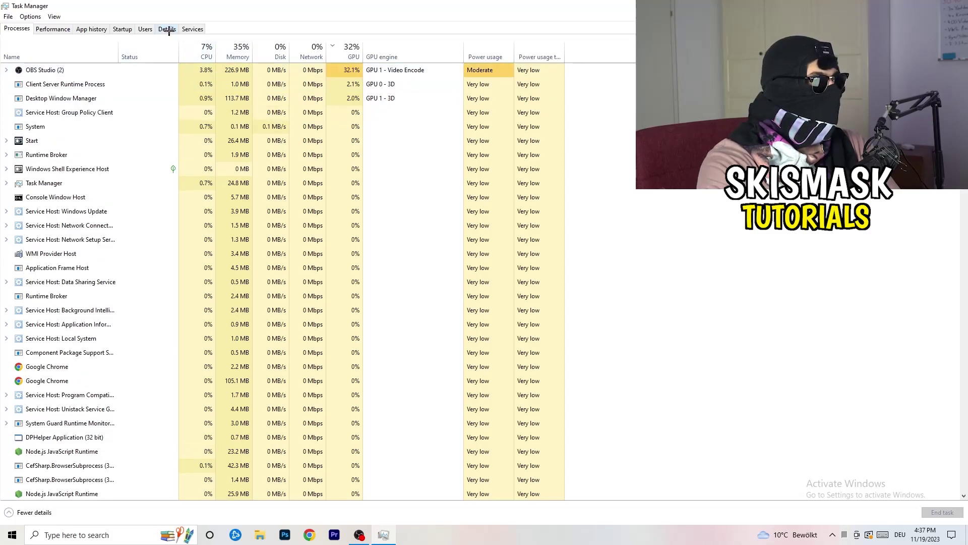
- Switch Task Manager to the Details tab listing executables, PIDs and status
click(168, 29)
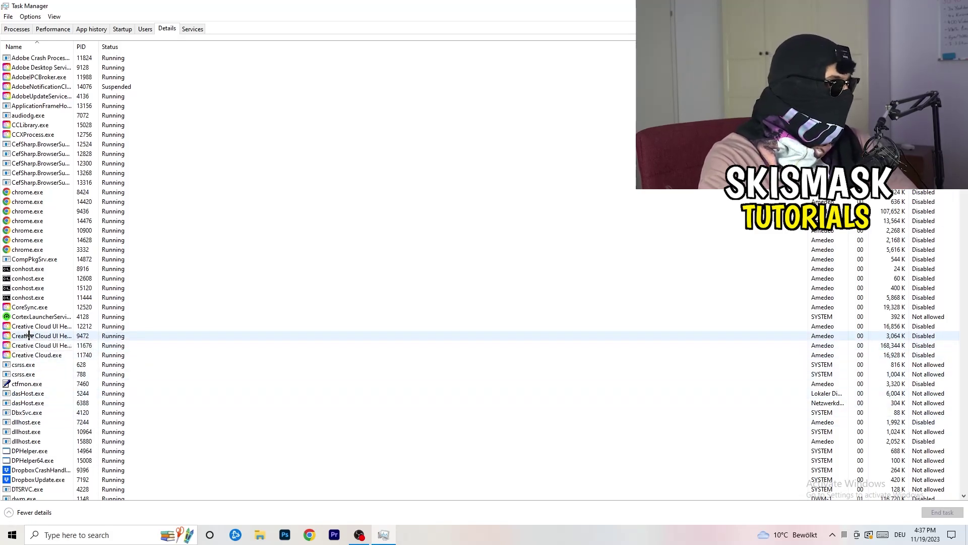
- Show the action menu for the Creative Cloud UI Helper process
right_click(29, 335)
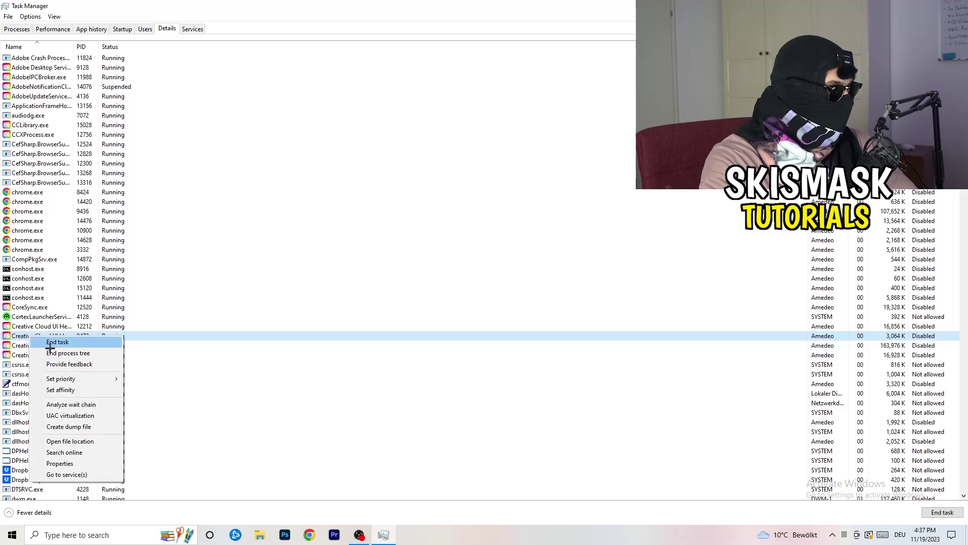